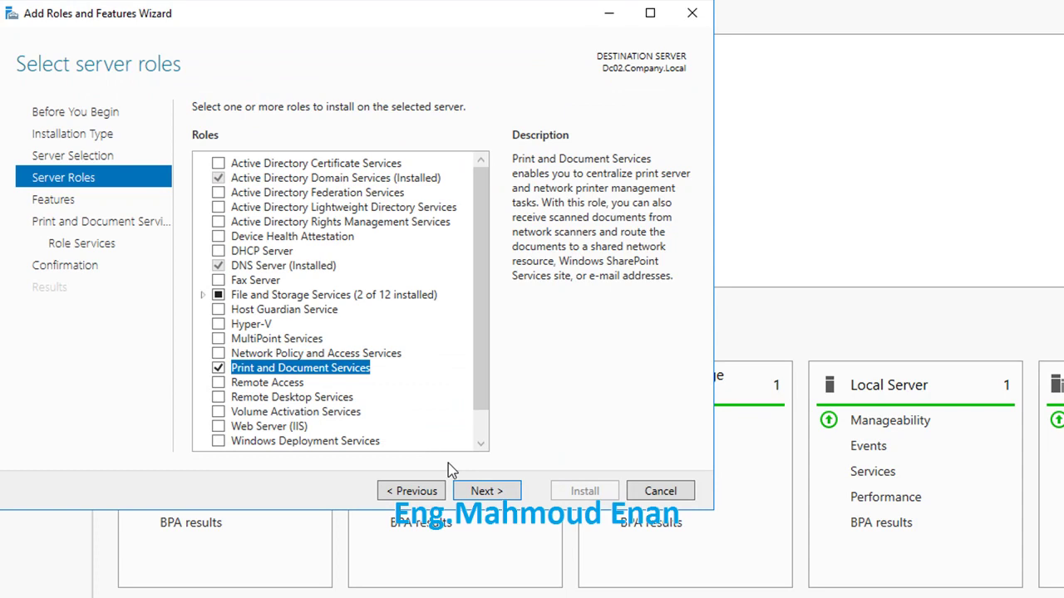
Accept the default features and keep only the Print Server role service for Print and Document Services
left_click(494, 492)
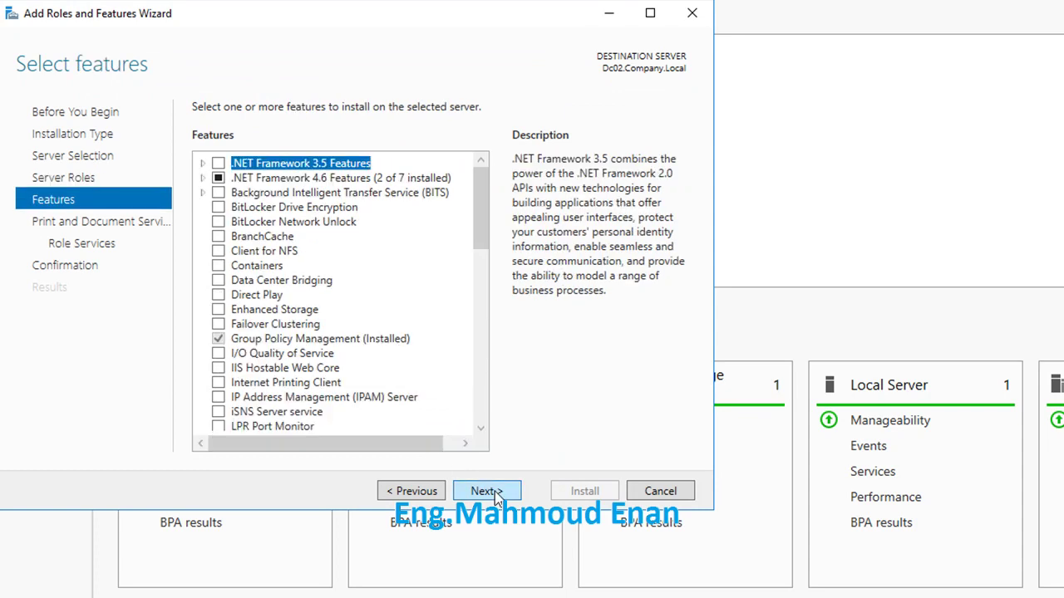
left_click(495, 492)
left_click(495, 491)
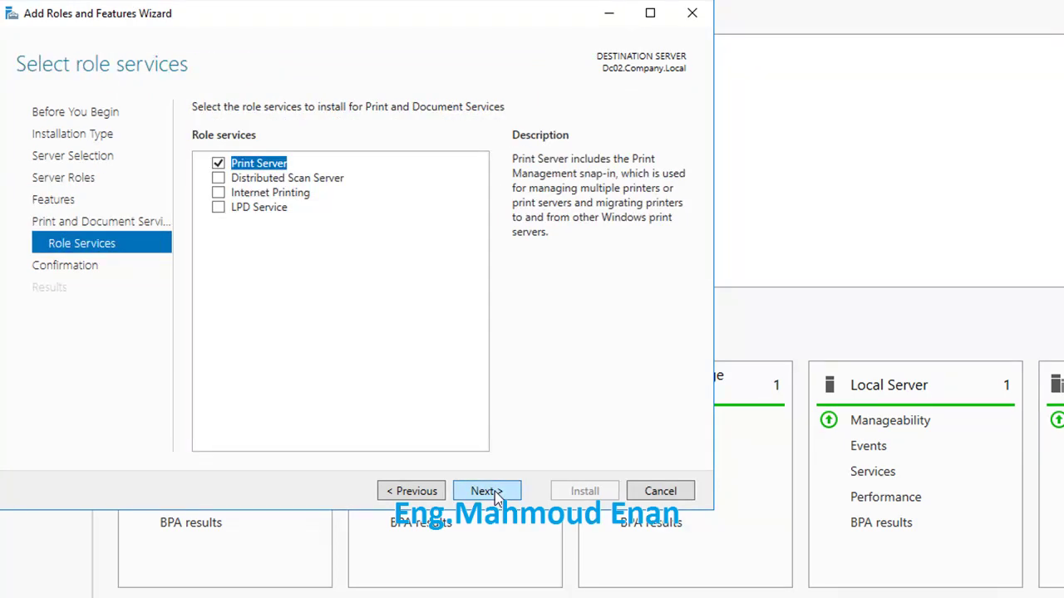
left_click(494, 491)
Allow automatic restarts of the destination server if required, install Print and Document Services, and close the wizard once installation ends
left_click(200, 134)
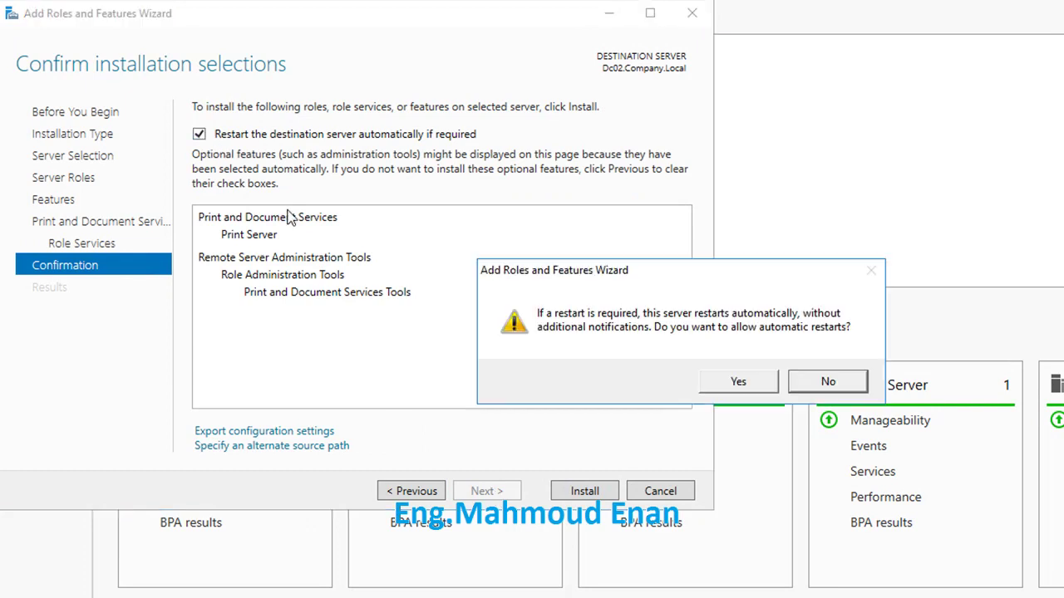
left_click(720, 387)
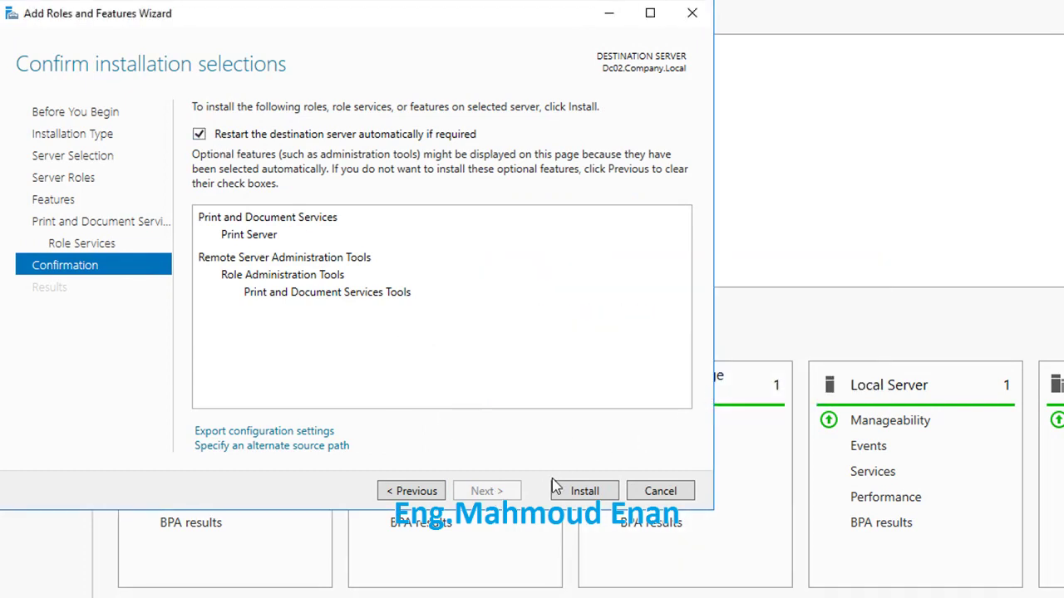
left_click(580, 493)
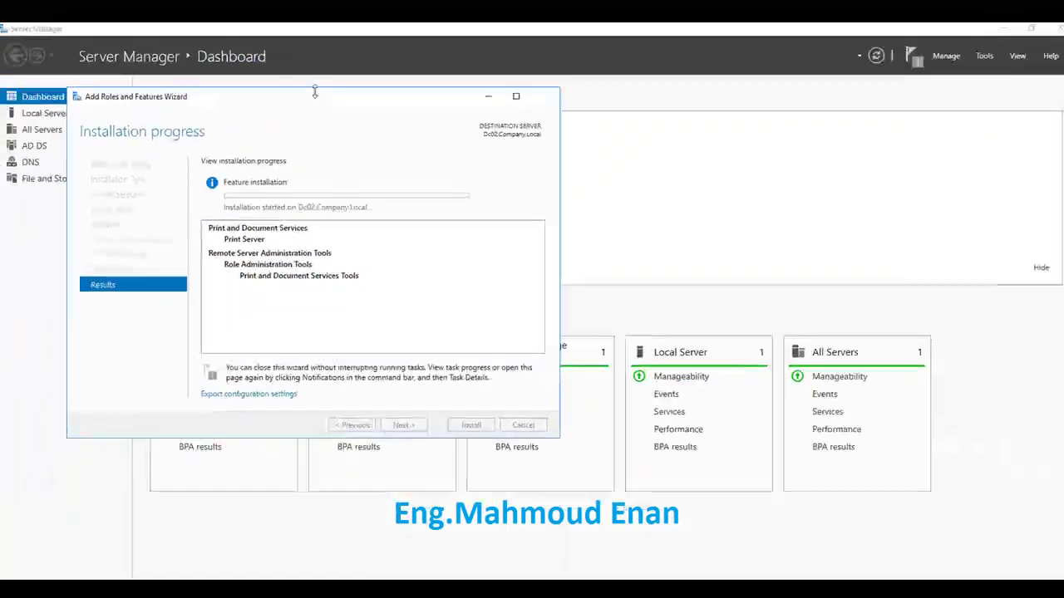
left_click_drag(335, 98, 624, 38)
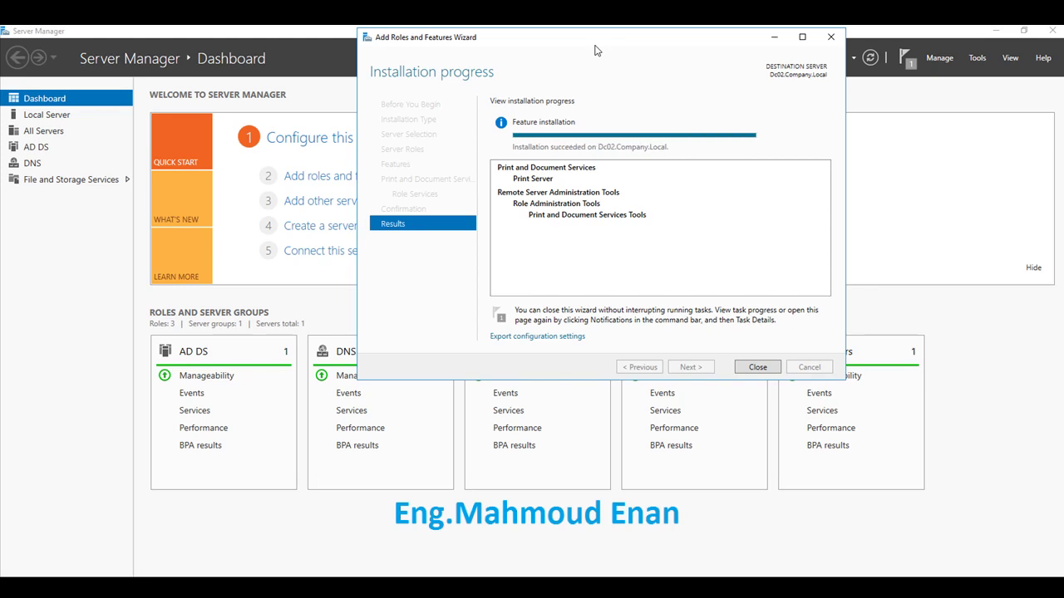
left_click(830, 37)
Open the Print Management console and display the printers of the Dc02 (local) print server
left_click(976, 58)
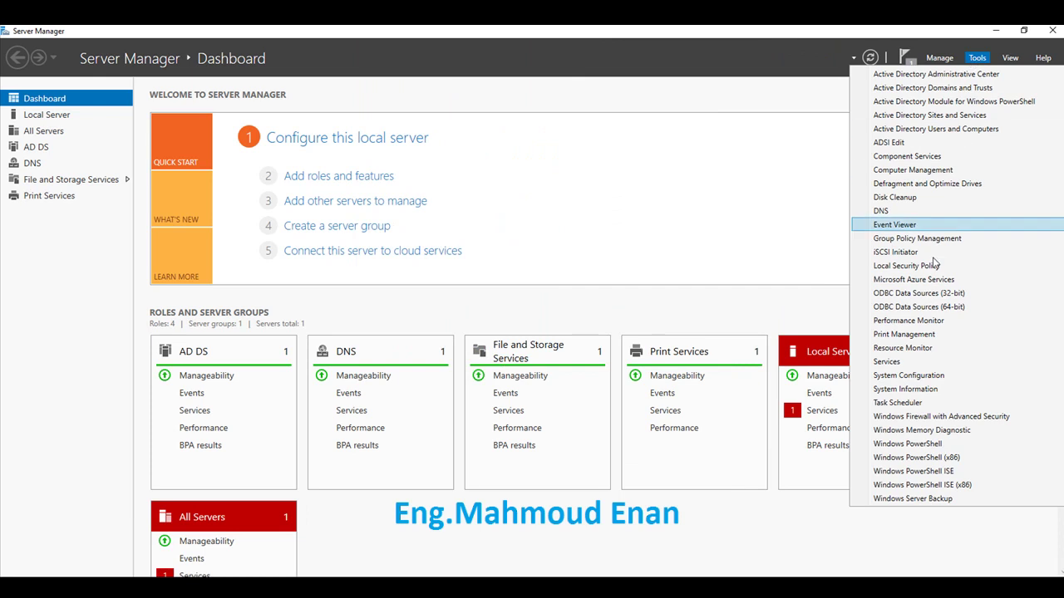
left_click(926, 339)
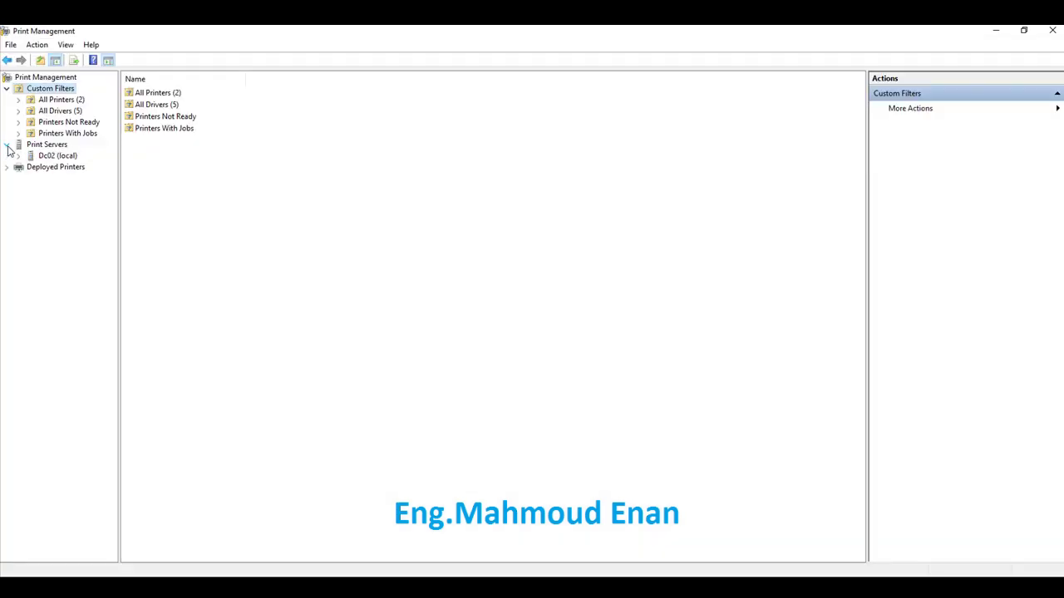
left_click(19, 157)
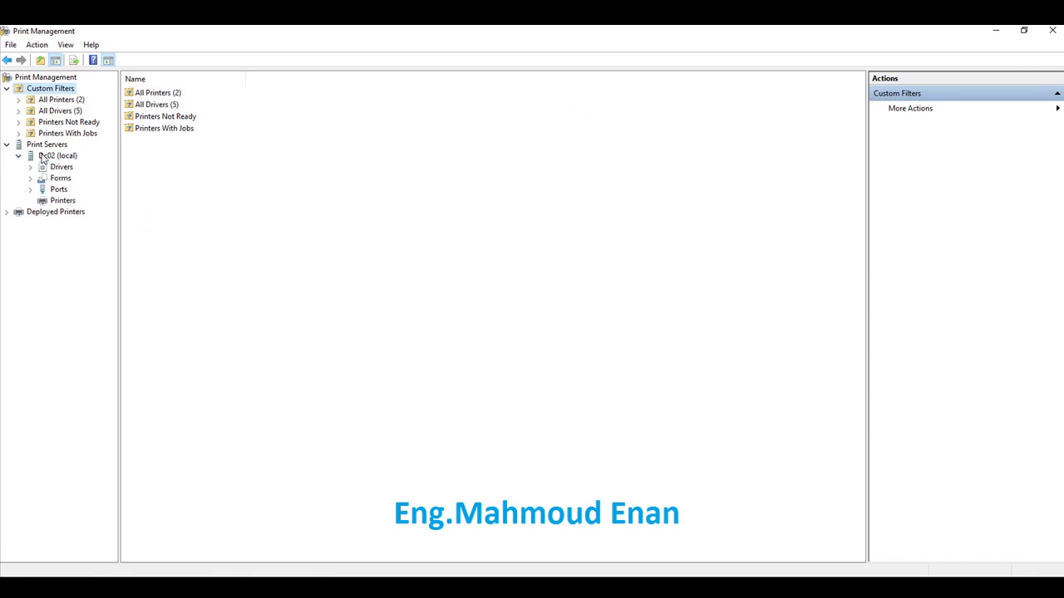
left_click(41, 157)
left_click(58, 201)
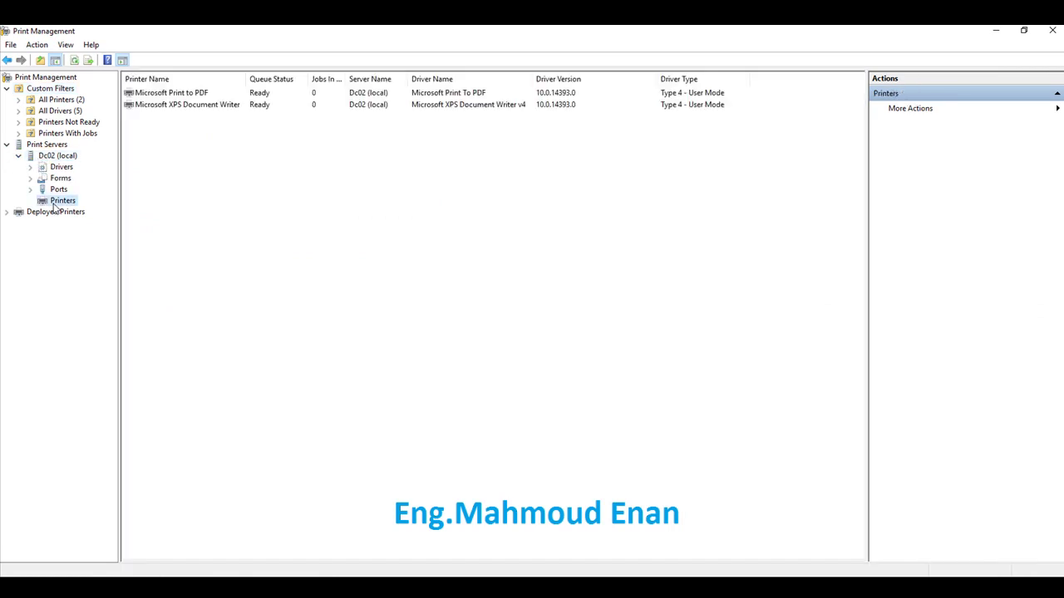
Start adding a printer on the existing port LPT1: (Printer Port) and choose to install a new driver
right_click(314, 176)
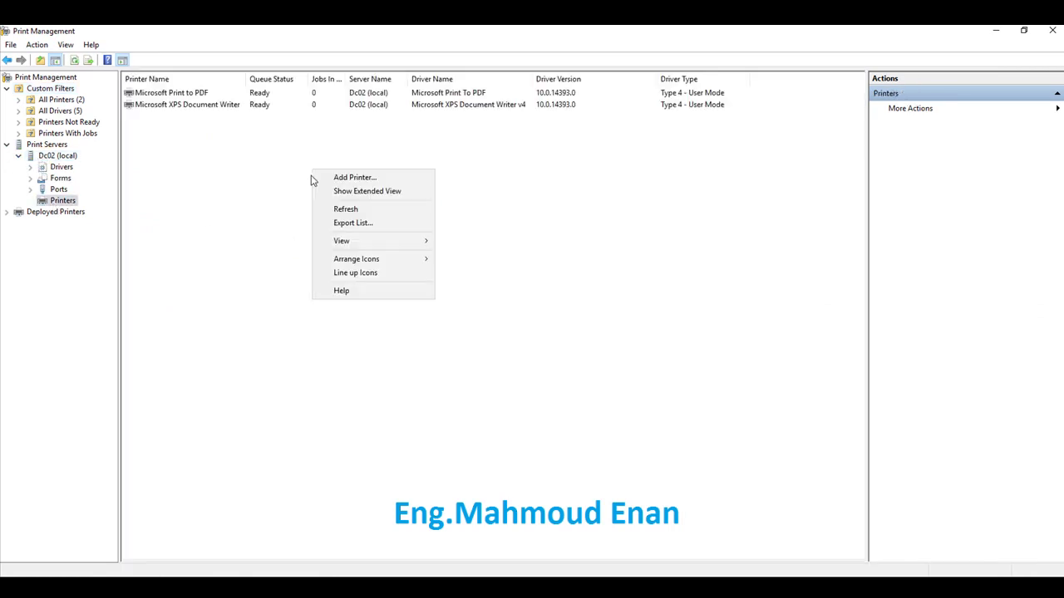
left_click(345, 178)
left_click(391, 151)
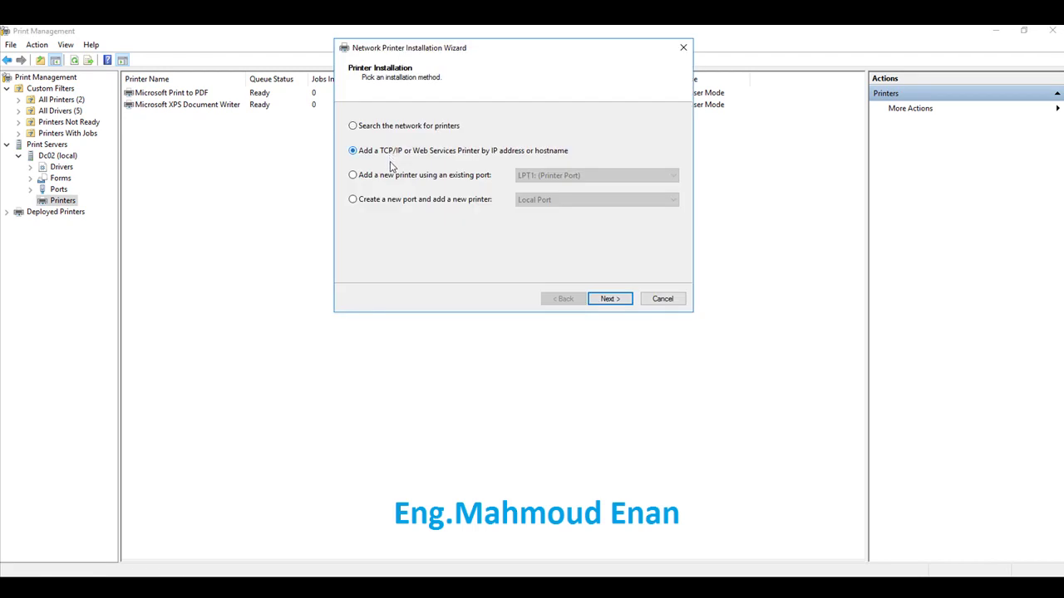
left_click(396, 176)
left_click(608, 301)
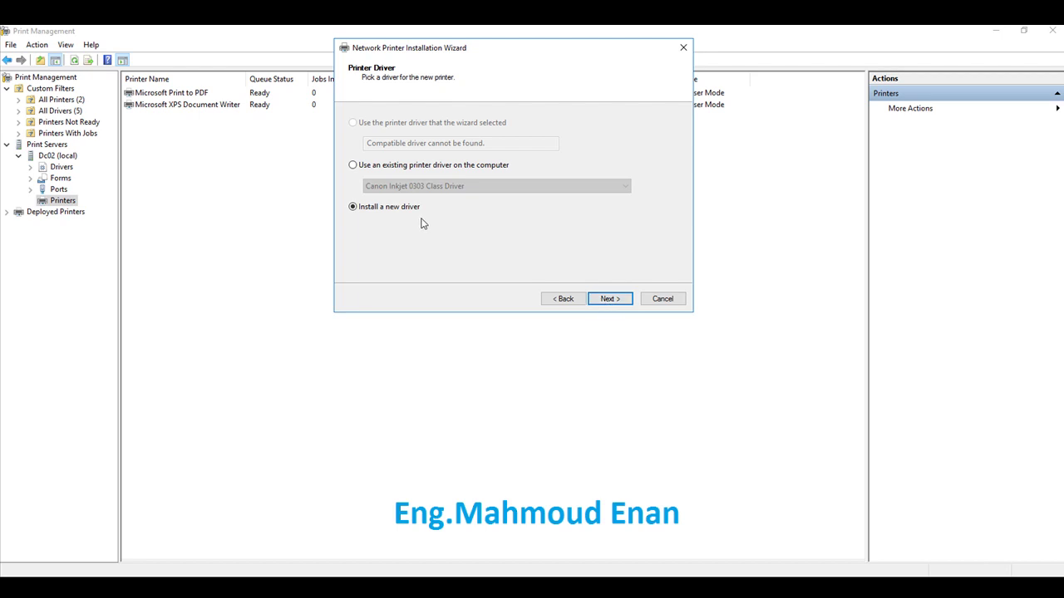
left_click(611, 301)
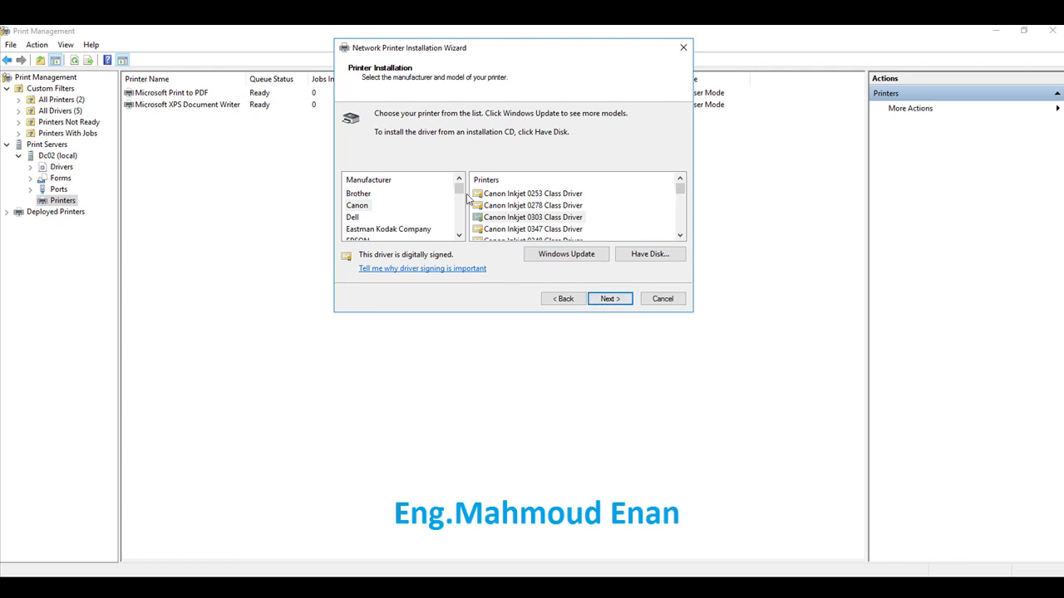
Choose HP as the manufacturer and HP Color LaserJet 2500 PS Class Driver as the printer model
left_click_drag(462, 194, 405, 206)
left_click(352, 217)
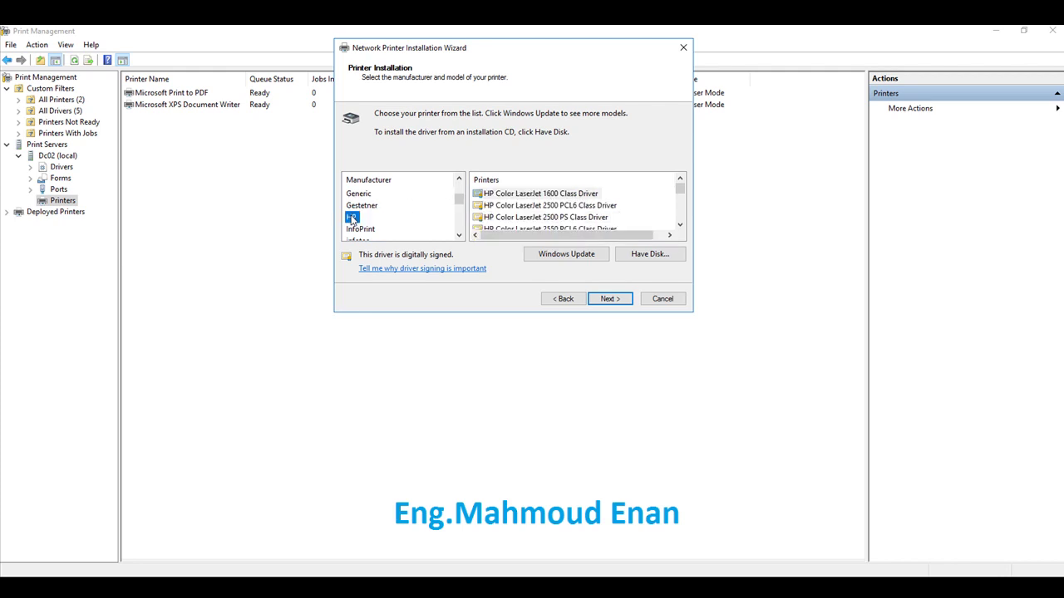
left_click(570, 219)
left_click(607, 301)
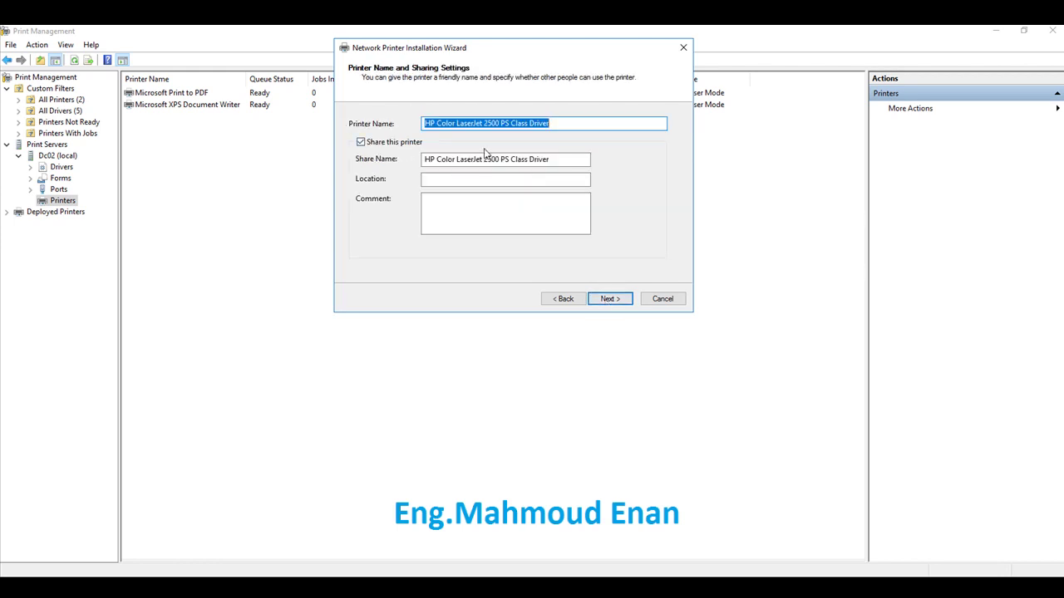
Name the printer "HP Printer In IT Office"
left_click(569, 123)
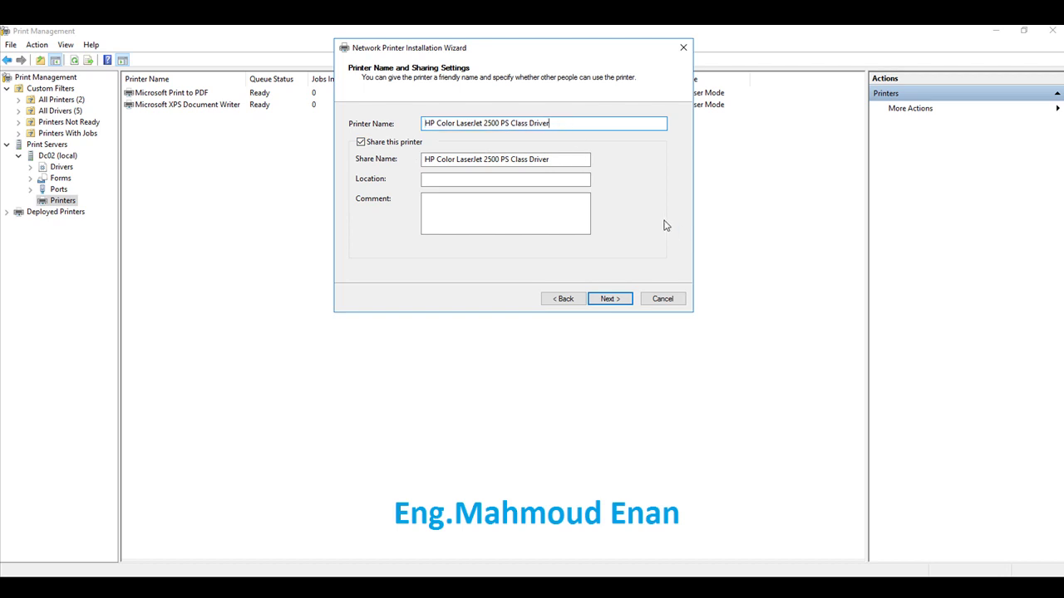
key("BackSpace")
key("BackSpace")
key("BackSpace")
key("BackSpace")
key("BackSpace")
key("BackSpace")
key("BackSpace")
key("BackSpace")
key("BackSpace")
key("BackSpace")
key("BackSpace")
key("BackSpace")
key("BackSpace")
key("BackSpace")
key("BackSpace")
key("BackSpace")
key("BackSpace")
key("BackSpace")
key("BackSpace")
key("BackSpace")
key("BackSpace")
key("BackSpace")
key("BackSpace")
key("BackSpace")
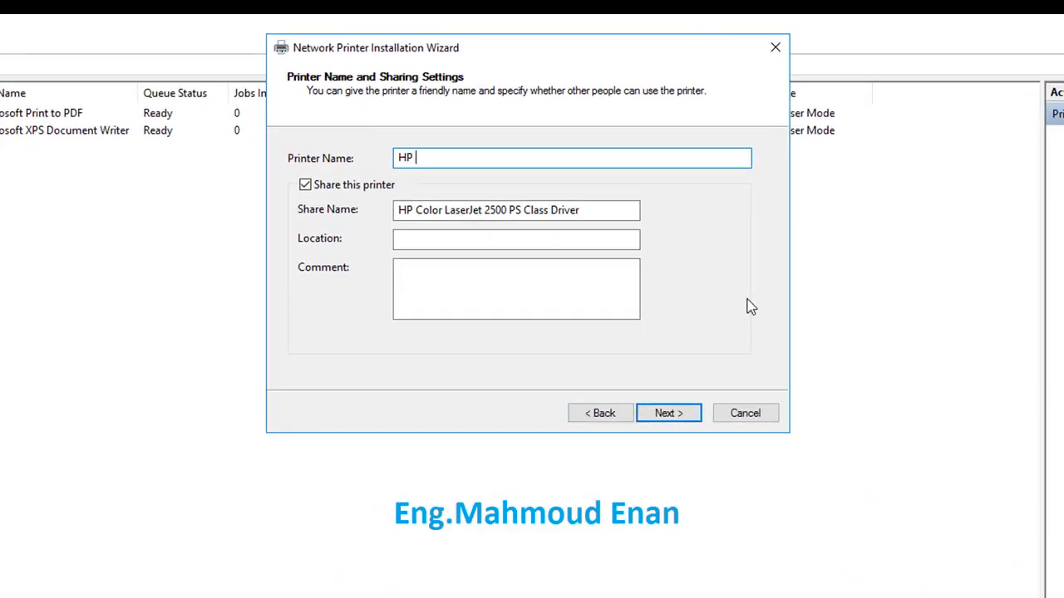
type("Printer In IT Office")
Copy the printer name "HP Printer In IT Office" and use it to replace the share name
left_click_drag(588, 157, 352, 147)
right_click(419, 152)
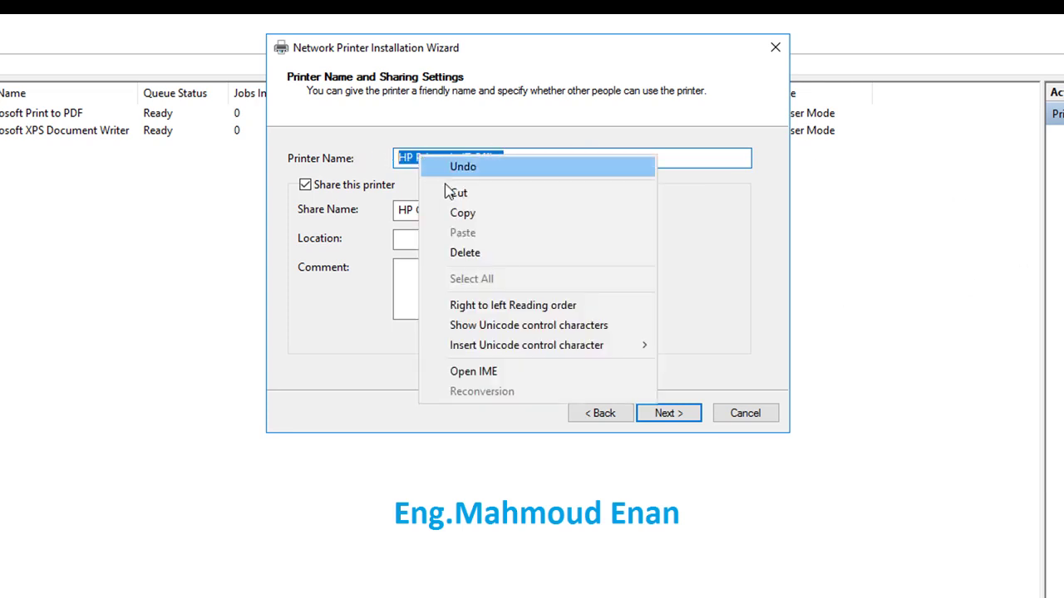
left_click(461, 212)
left_click_drag(610, 218, 350, 214)
right_click(438, 208)
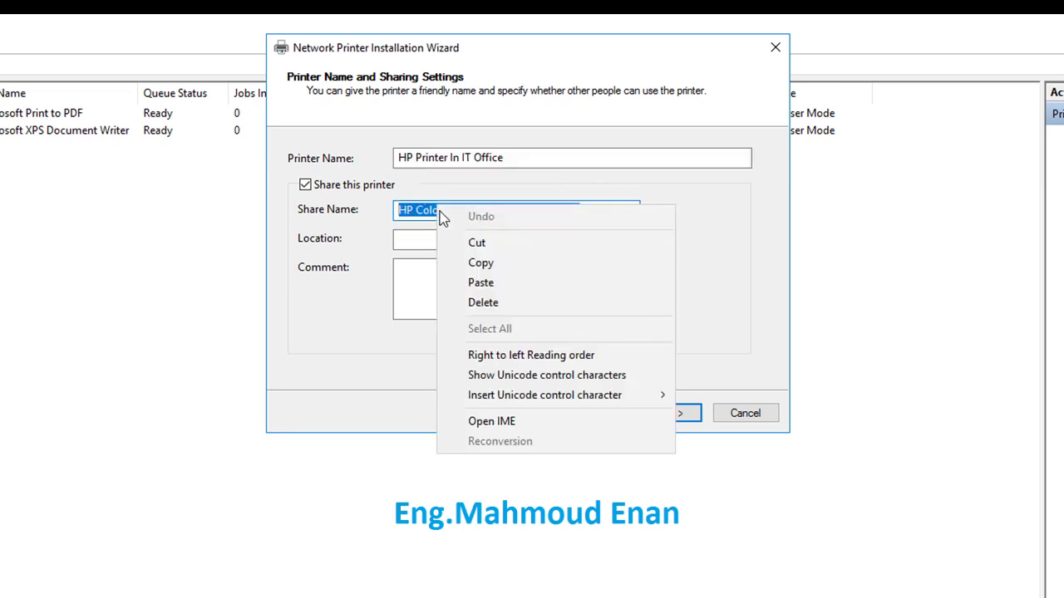
left_click(481, 283)
Install the shared printer with the reviewed settings and finish the wizard without a test page
left_click(606, 297)
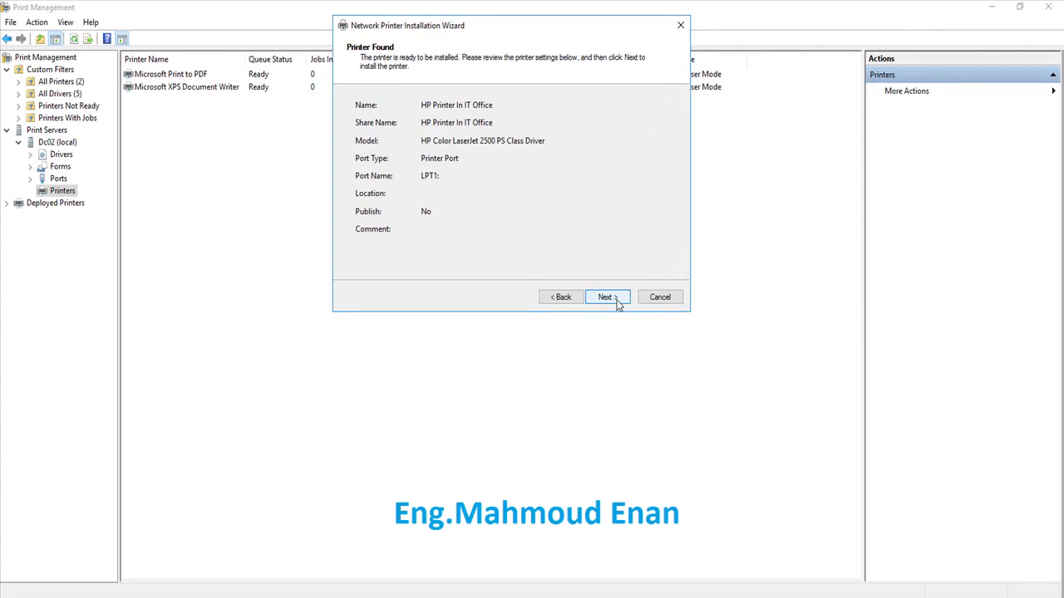
left_click(616, 303)
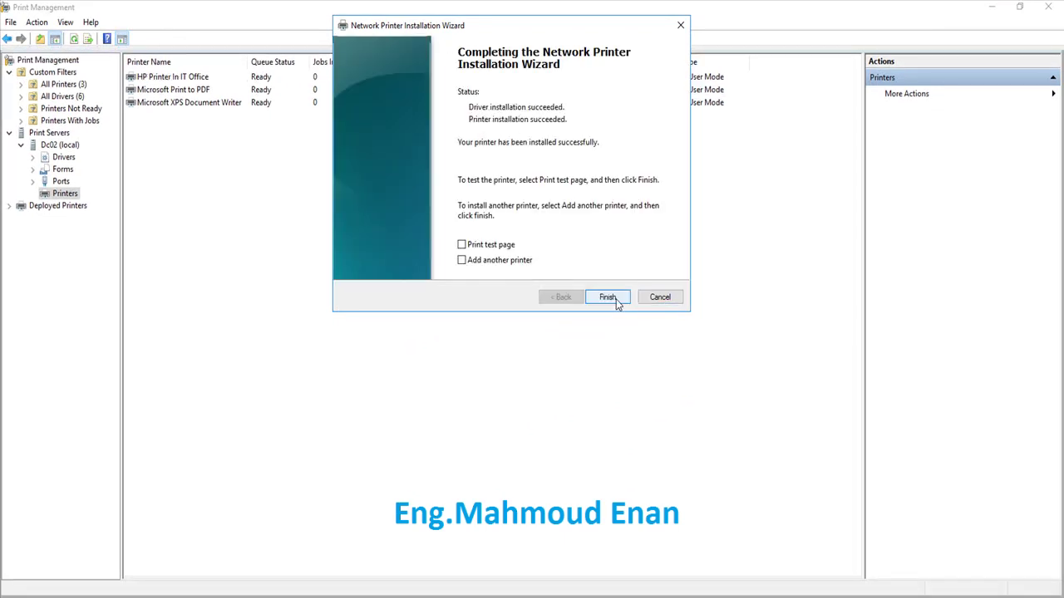
left_click(616, 299)
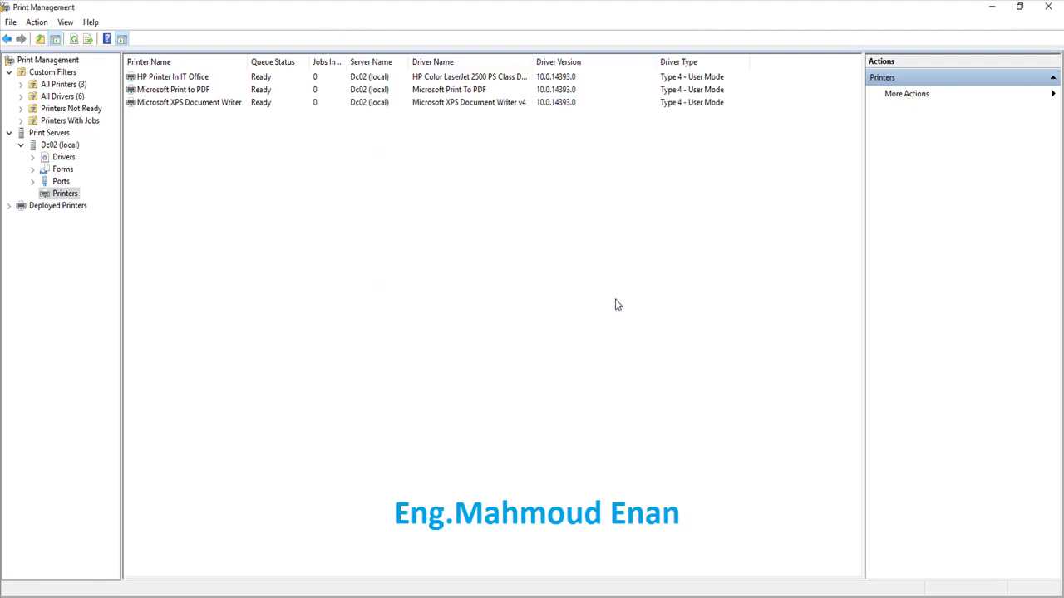
Start deploying HP Printer In IT Office with Group Policy and select Default Domain Policy as its GPO
left_click(170, 78)
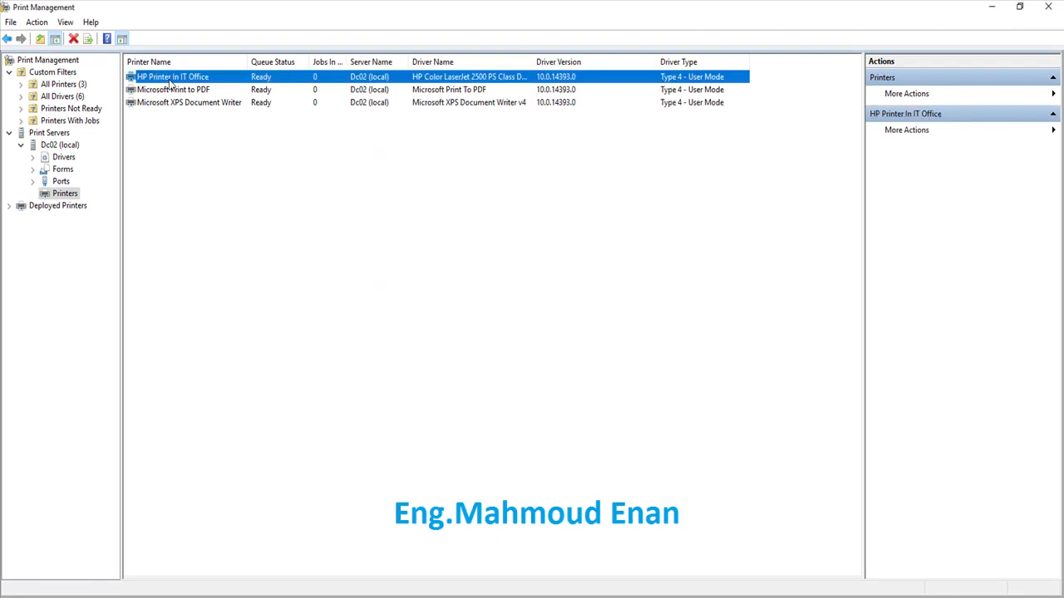
right_click(178, 80)
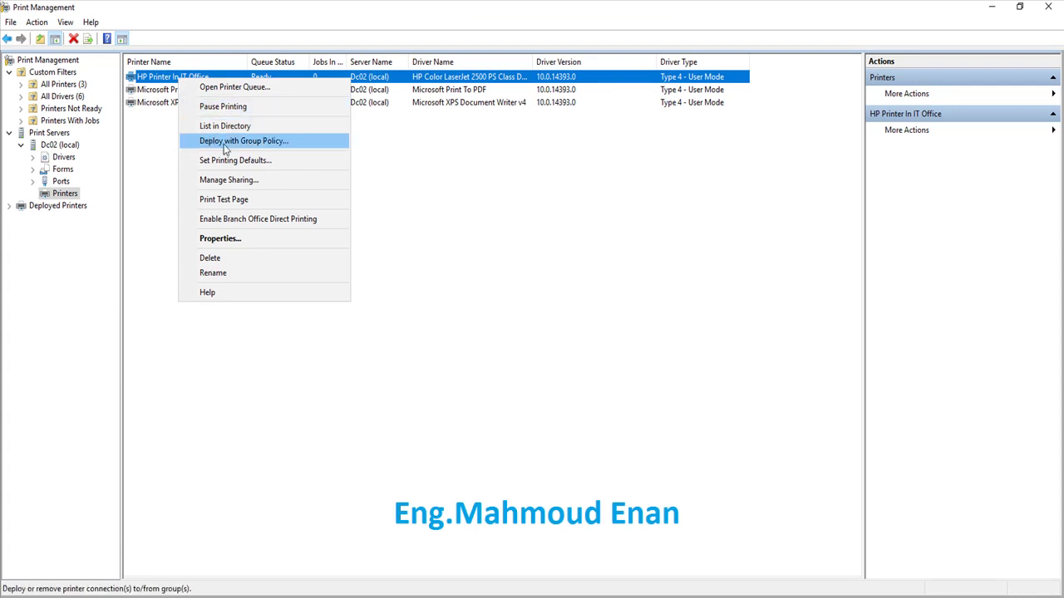
left_click(281, 146)
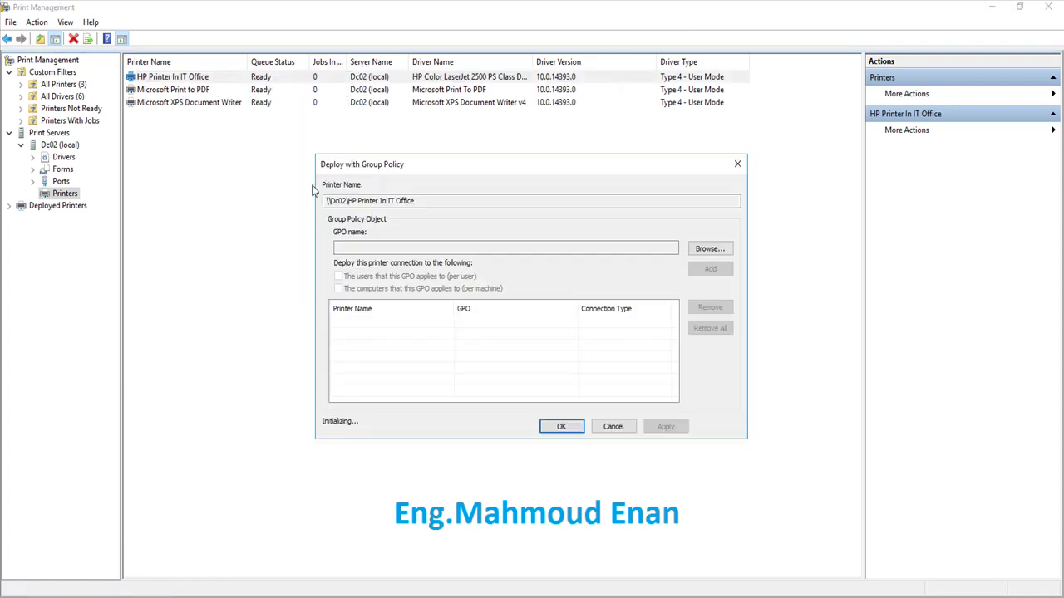
left_click_drag(486, 163, 488, 145)
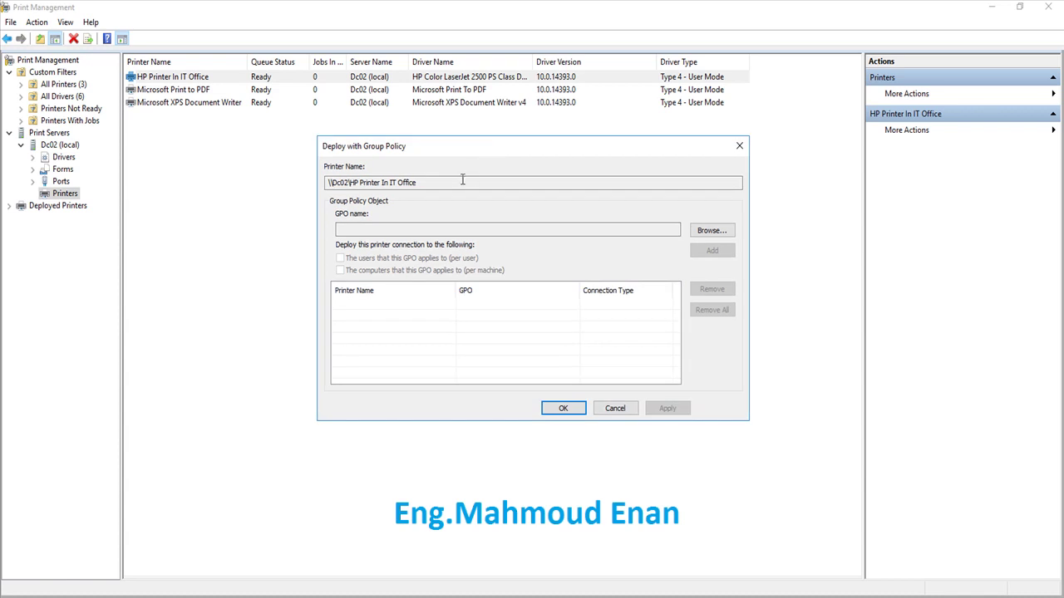
left_click_drag(433, 186, 285, 184)
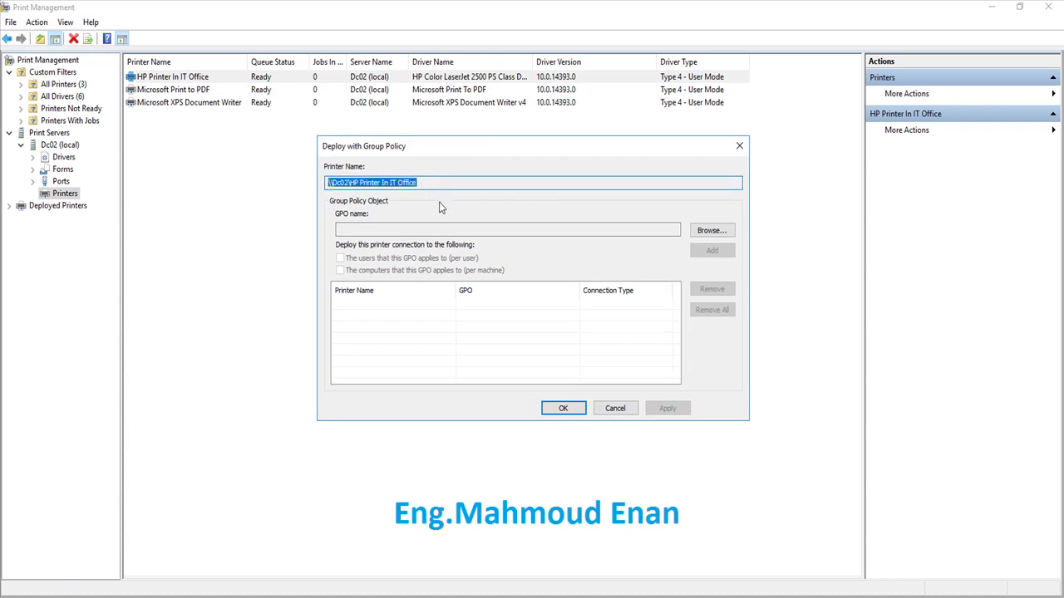
left_click(480, 231)
left_click(707, 233)
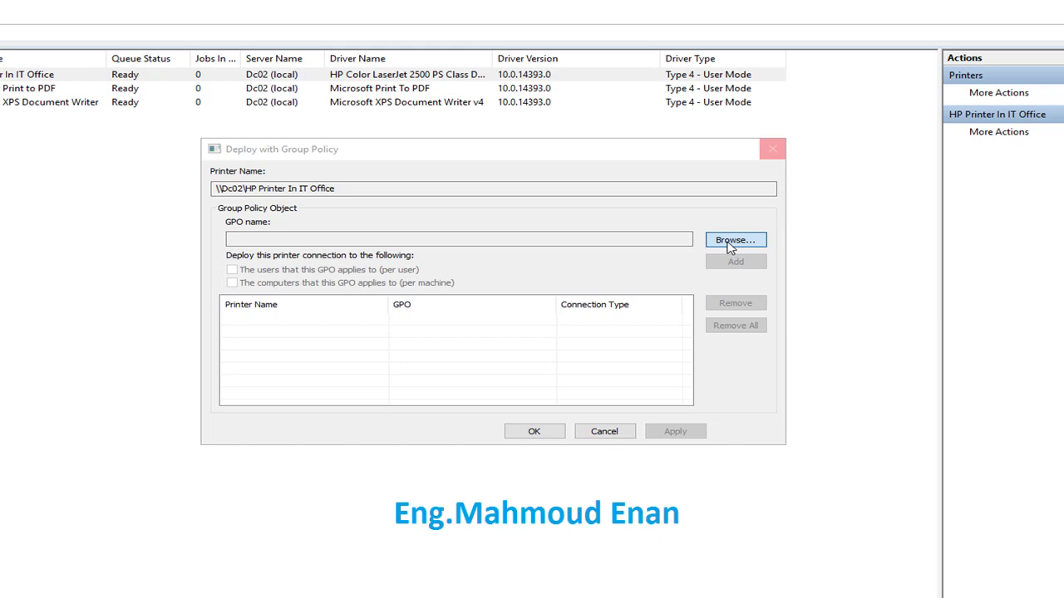
left_click(299, 300)
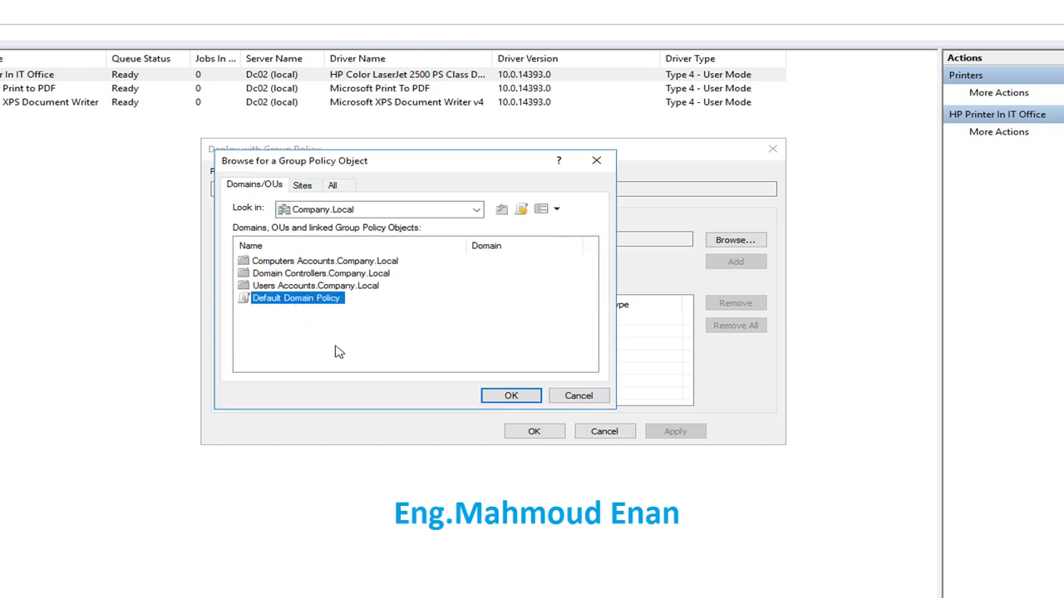
left_click(509, 399)
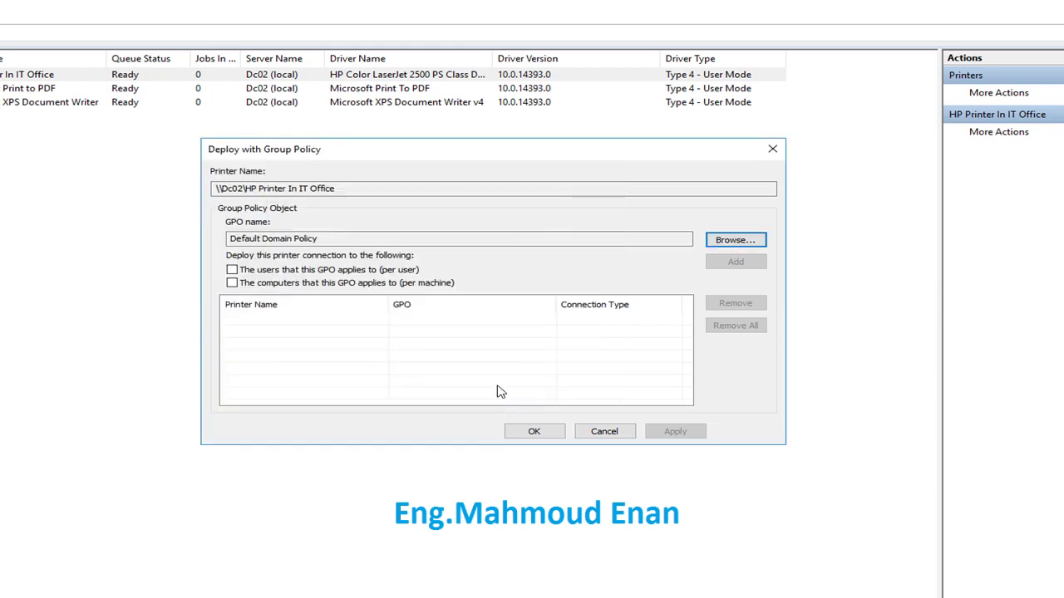
Add per-user and per-machine connections for the printer under Default Domain Policy and apply the deployment
left_click(231, 269)
left_click(232, 282)
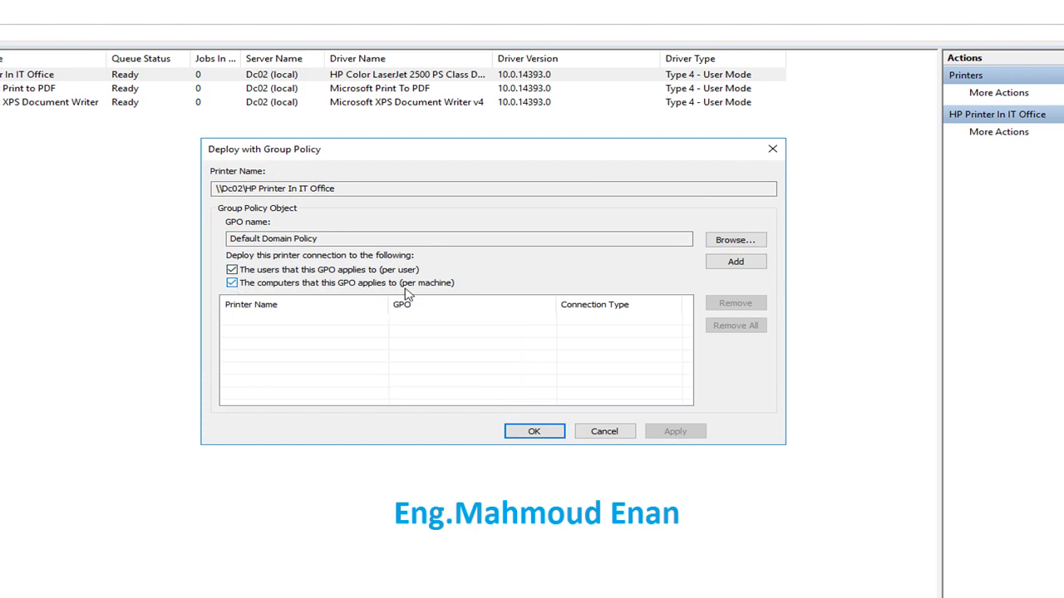
left_click(743, 264)
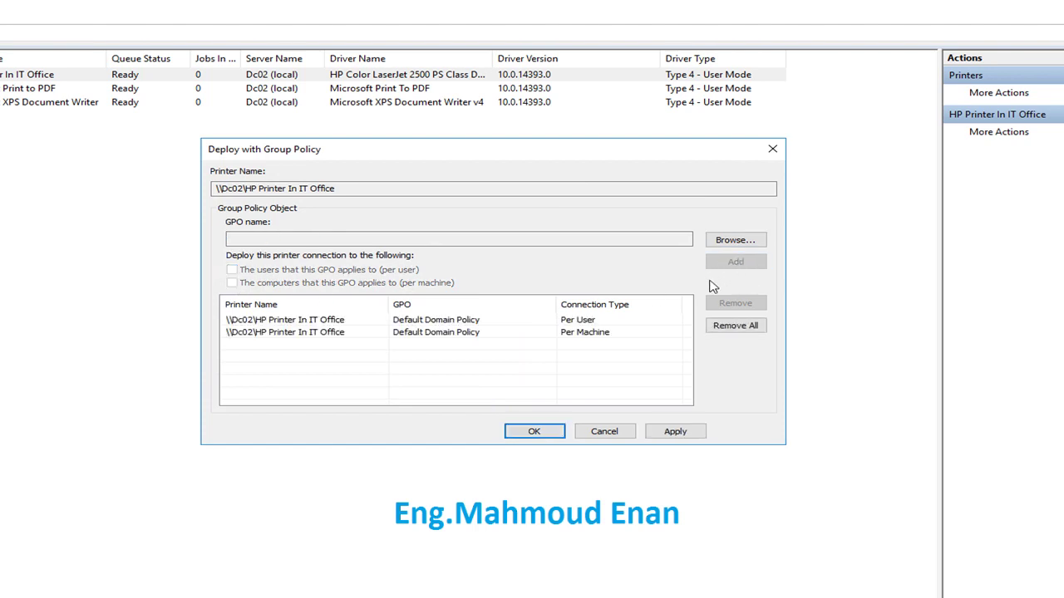
left_click(447, 322)
left_click(445, 333)
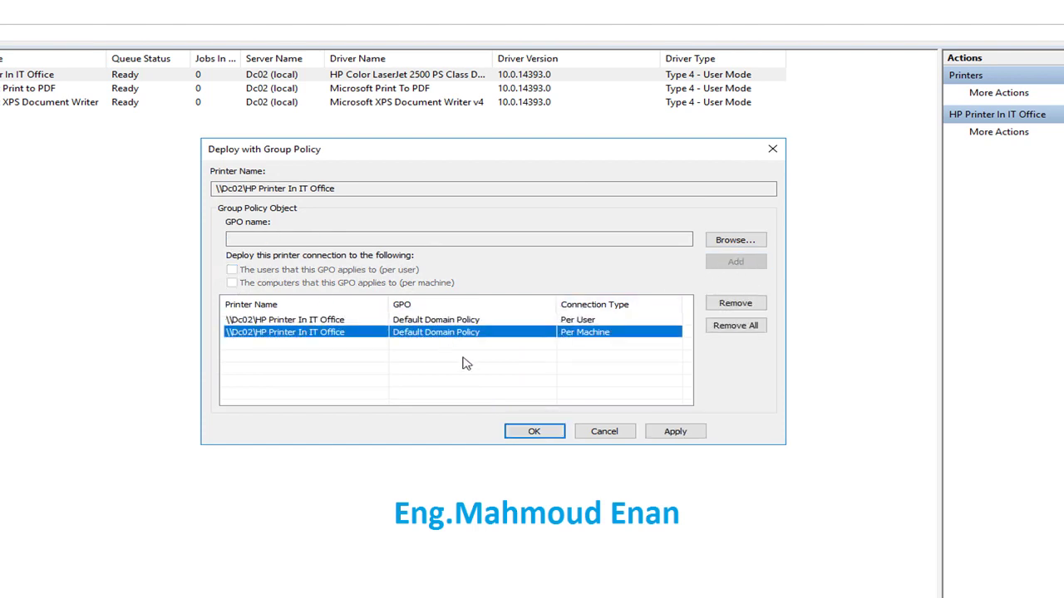
left_click(532, 433)
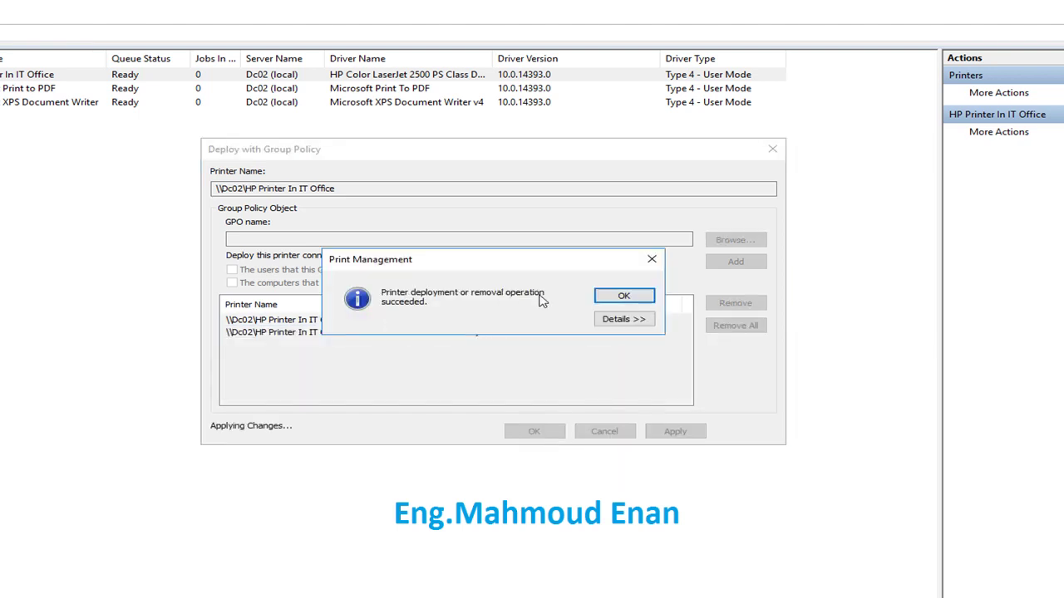
Accept the printer deployment, finish Deploy with Group Policy, and close Print Management
left_click(624, 297)
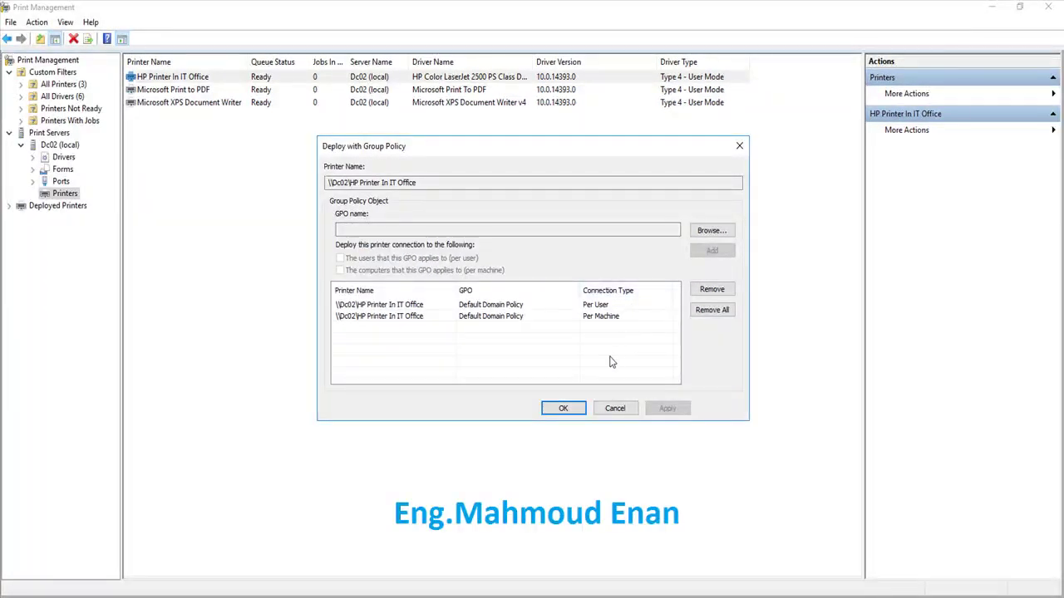
left_click(562, 408)
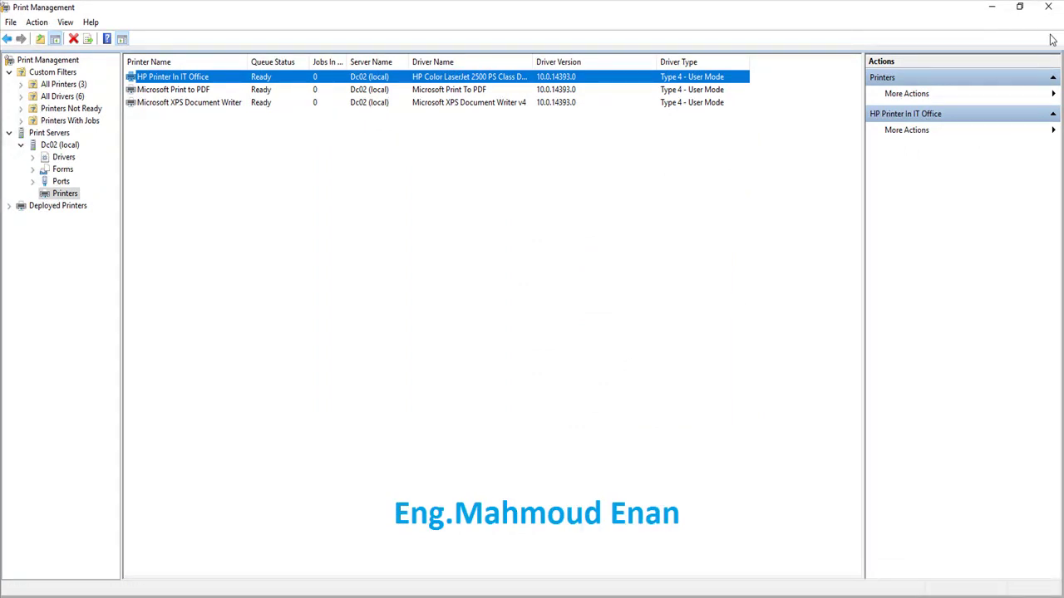
left_click(1049, 7)
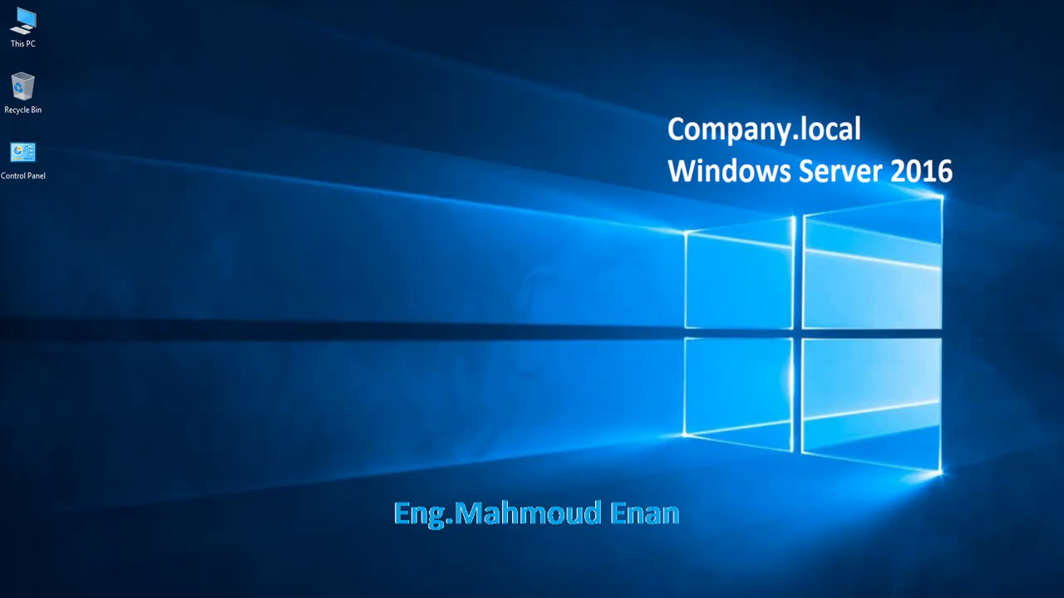
Open a Command Prompt on the server and force a Group Policy update with gpupdate /force
key("super")
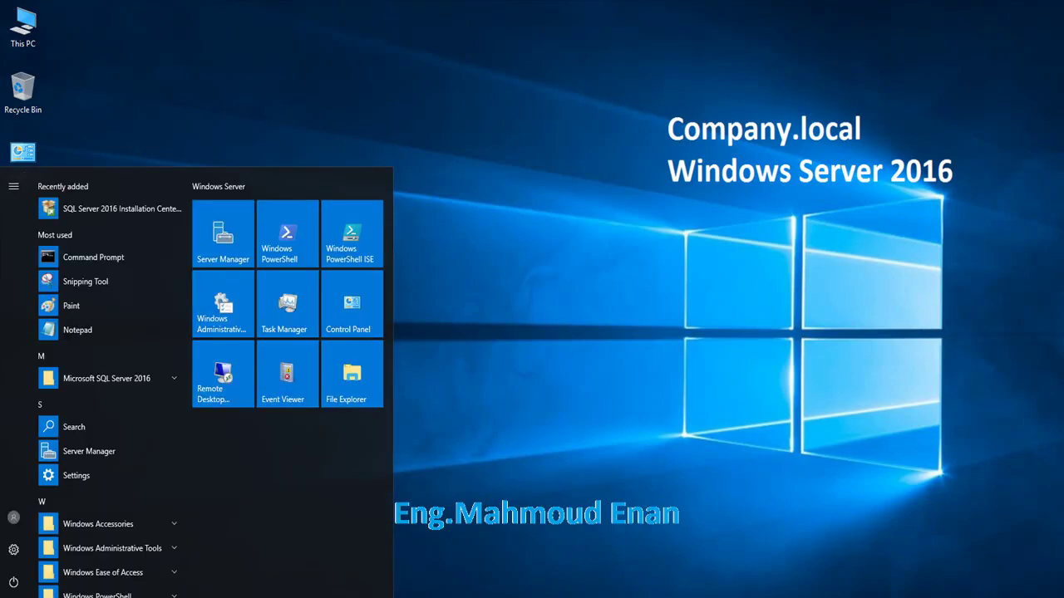
key("super")
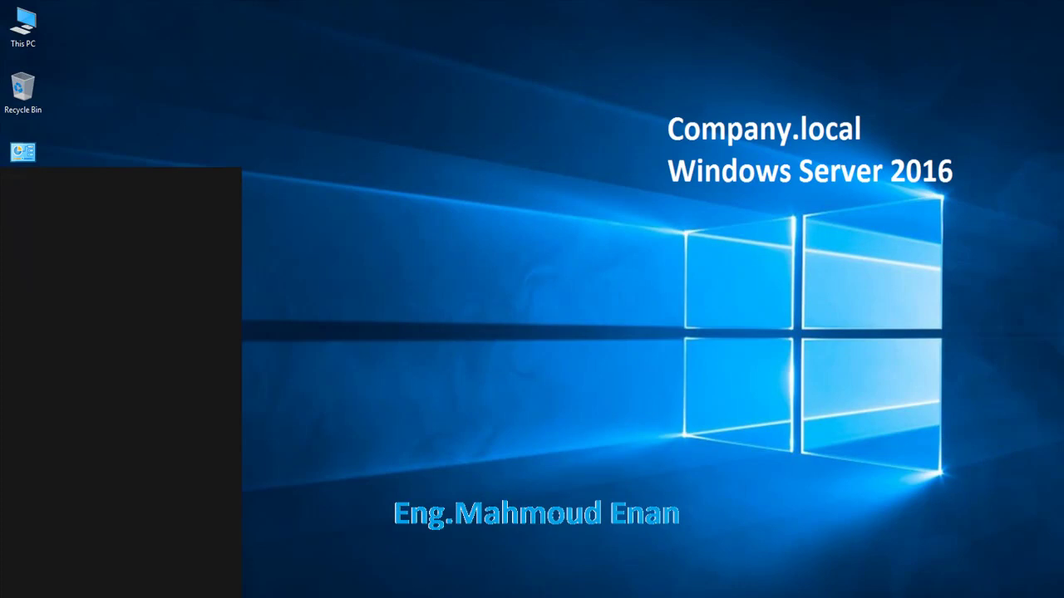
type("c")
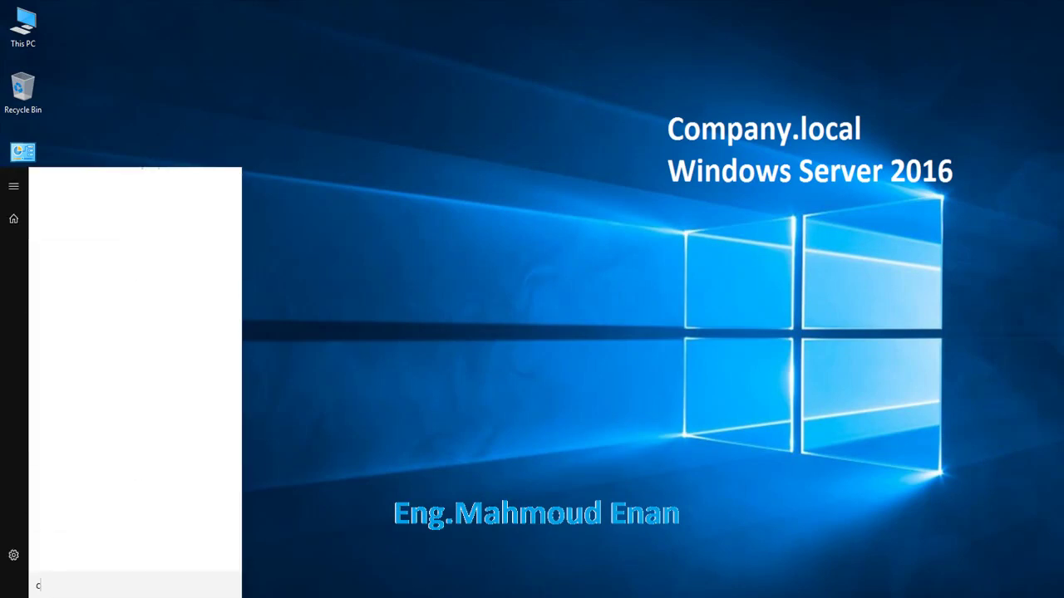
type("m")
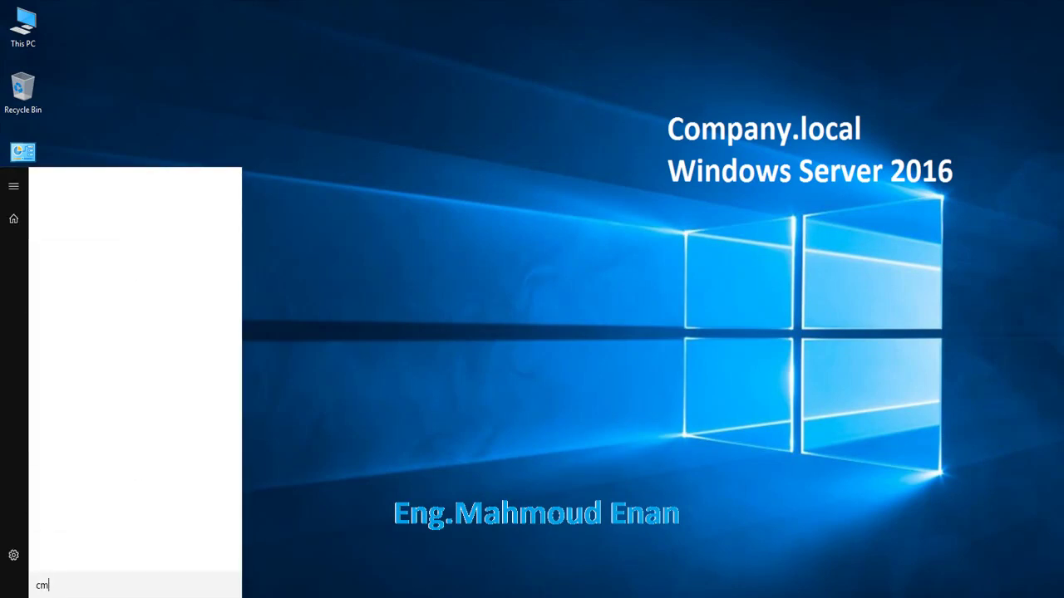
type("d")
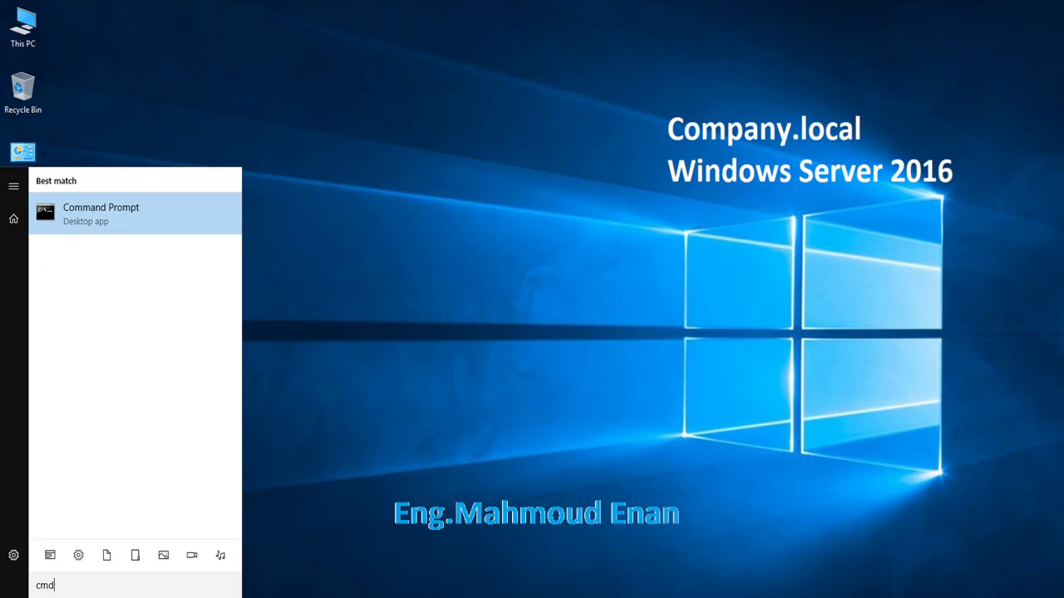
key("Return")
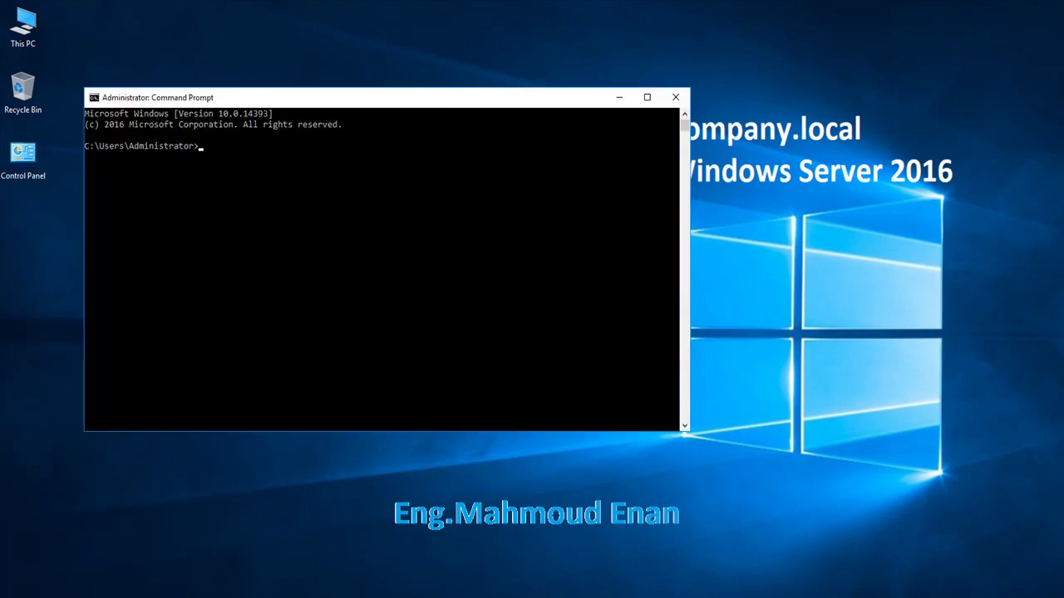
type("gpupdate /force")
key("Return")
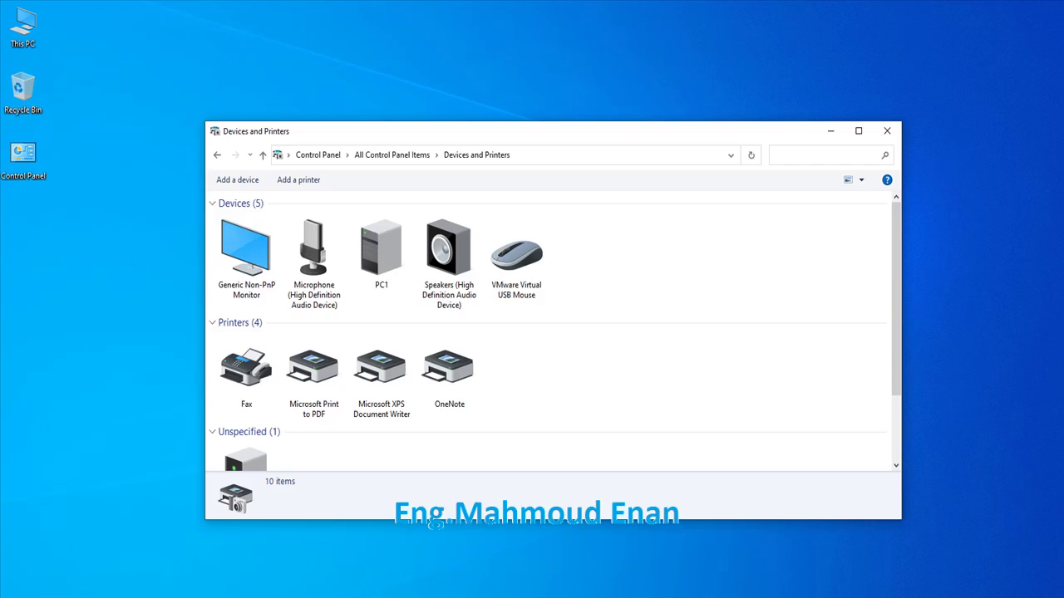
On the client PC1, run gpupdate /force in a Command Prompt and close it once the policy update finishes
left_click(14, 592)
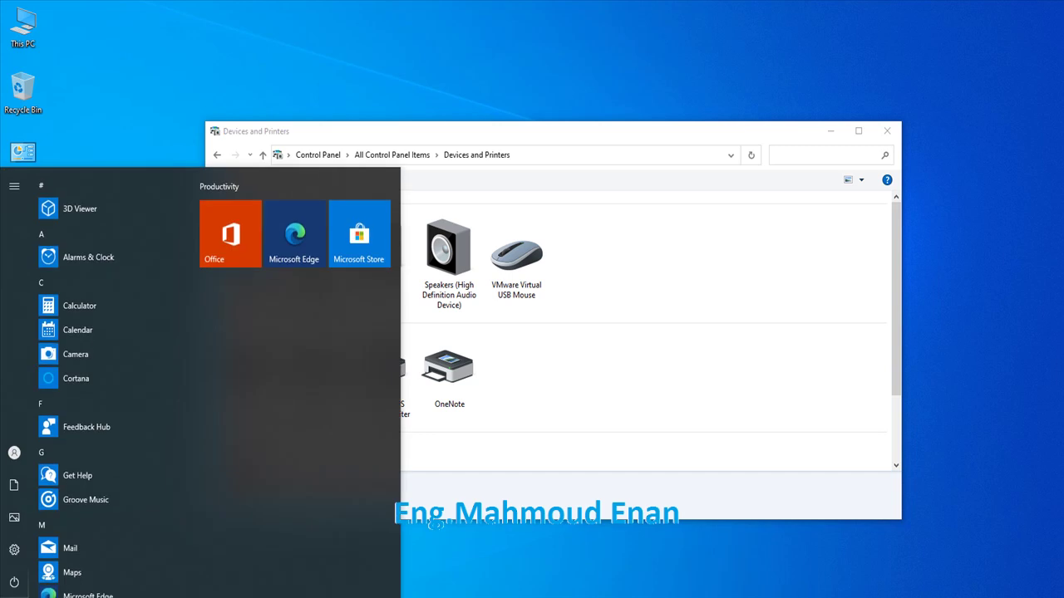
type("cmd")
key("Return")
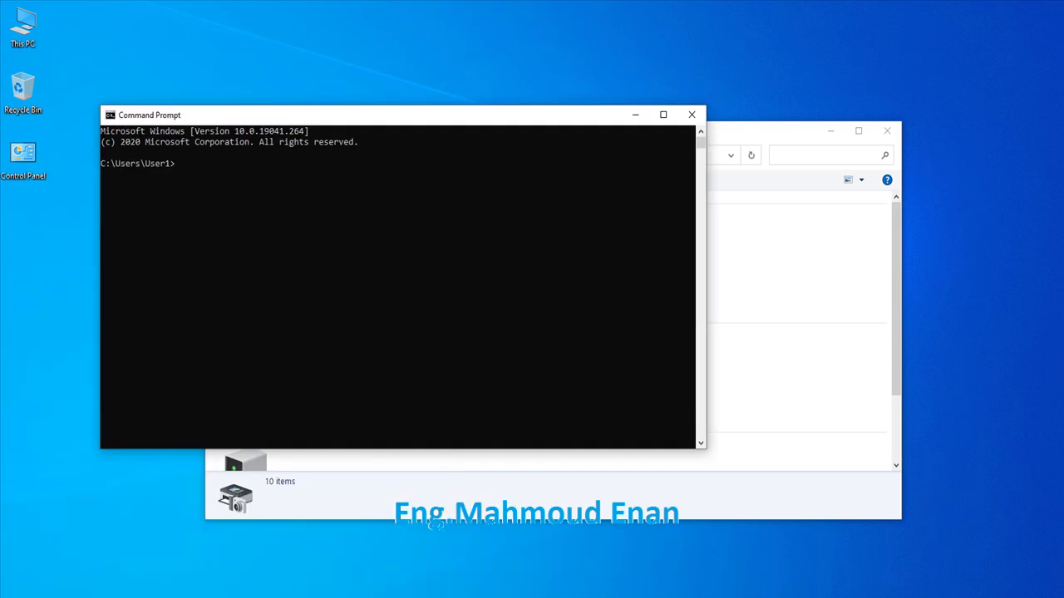
type("gpupdate /force")
key("Return")
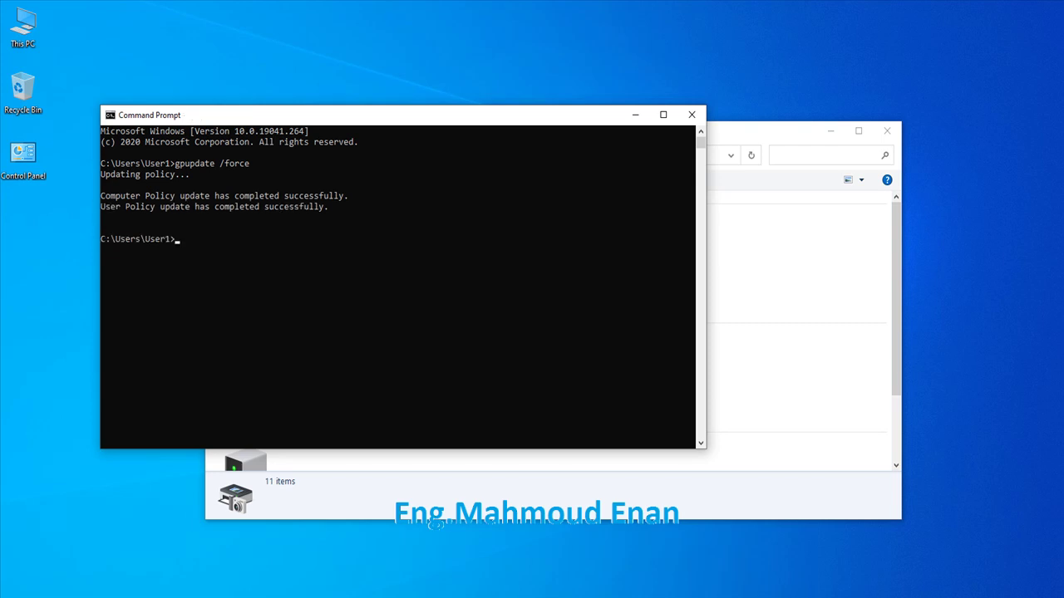
left_click(692, 115)
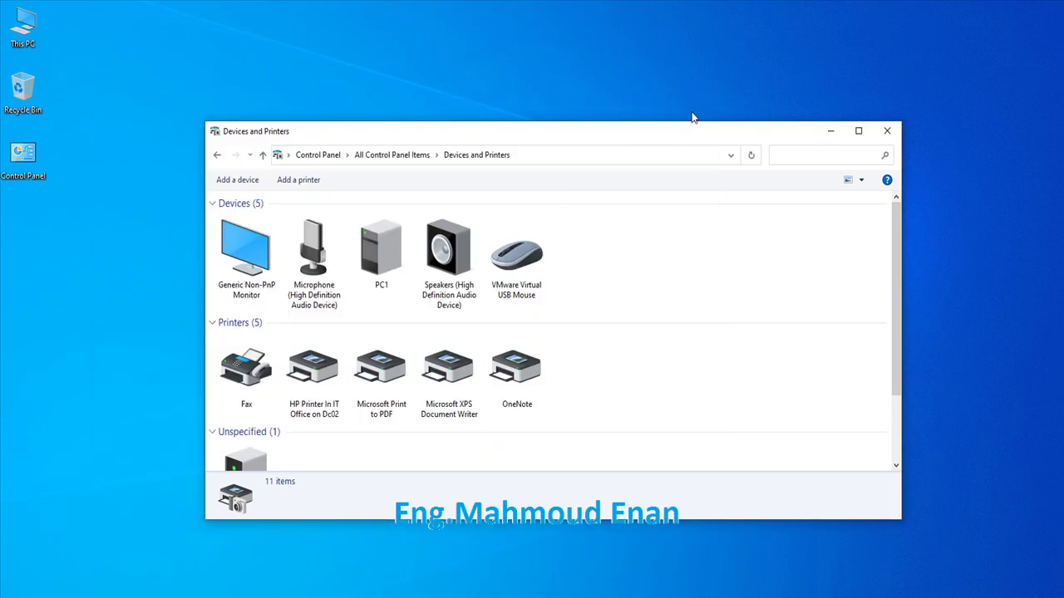
Maximize Devices and Printers, refresh the list, and select the deployed HP Printer In IT Office on Dc02
left_click(859, 130)
right_click(490, 402)
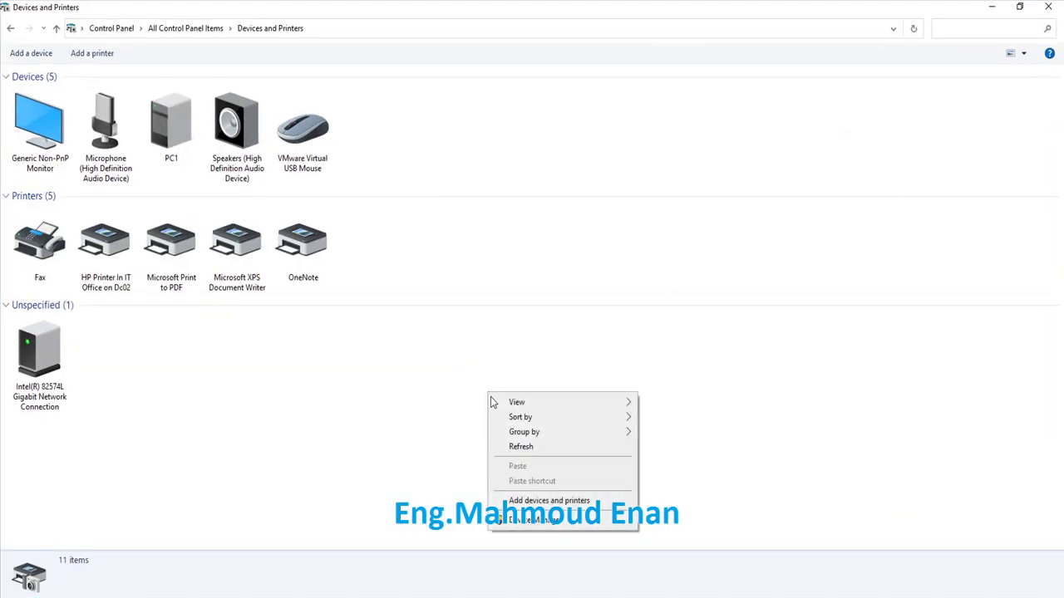
left_click(512, 447)
left_click(119, 283)
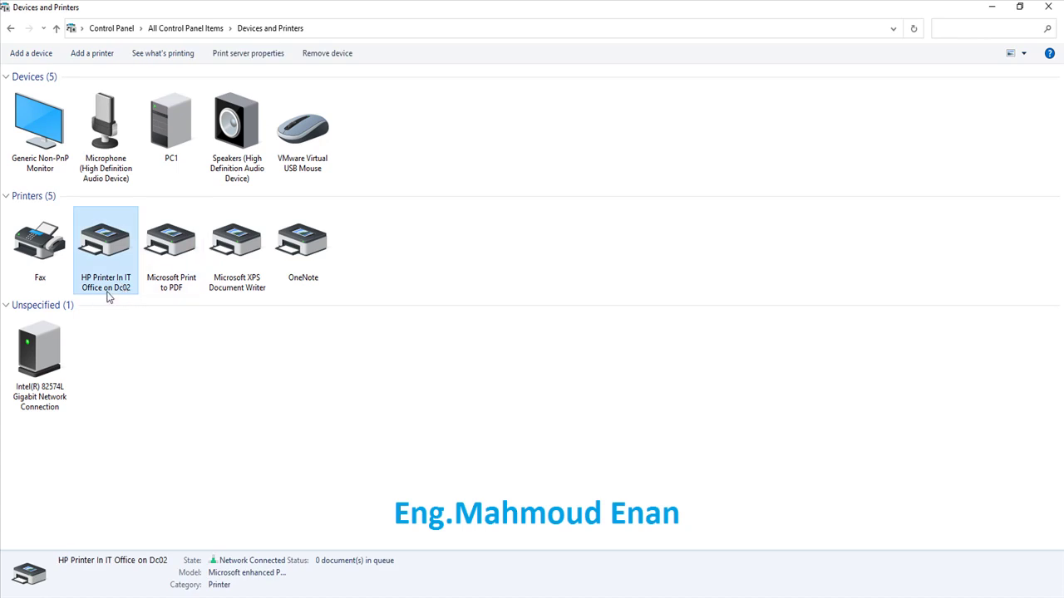